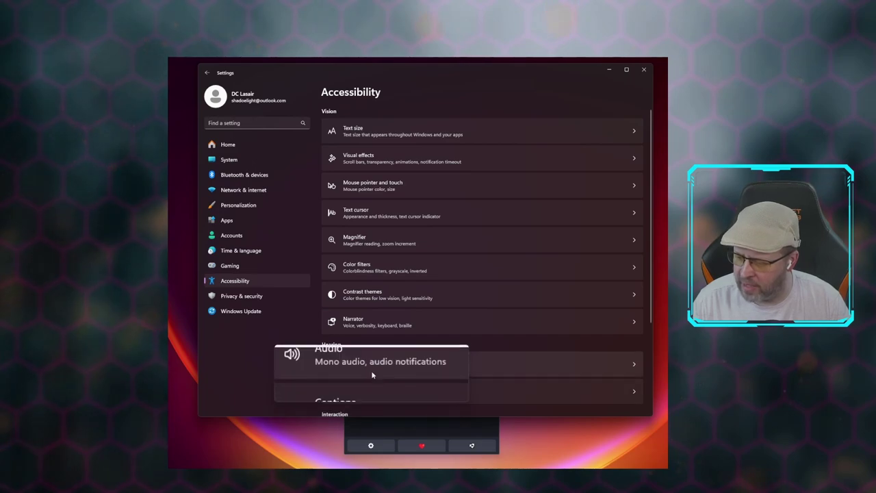
- Look through the Accessibility settings and open the Magnifier settings
scroll(380, 308, "down", 2)
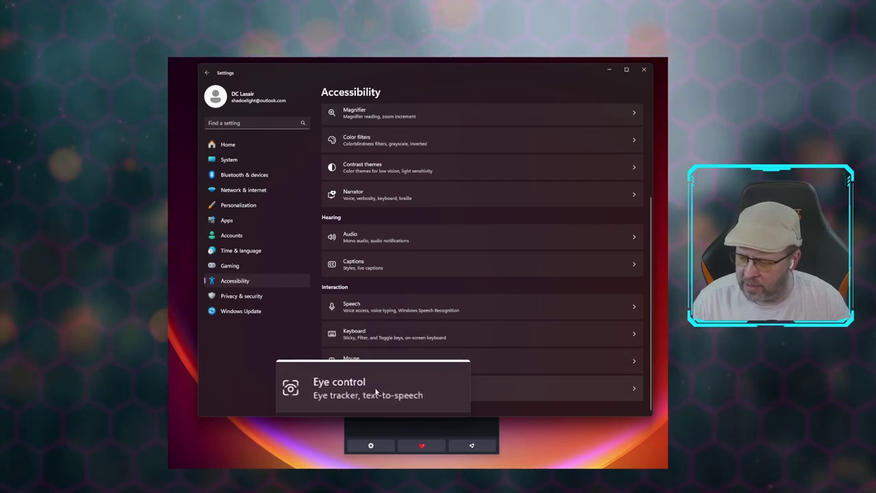
scroll(385, 312, "up", 3)
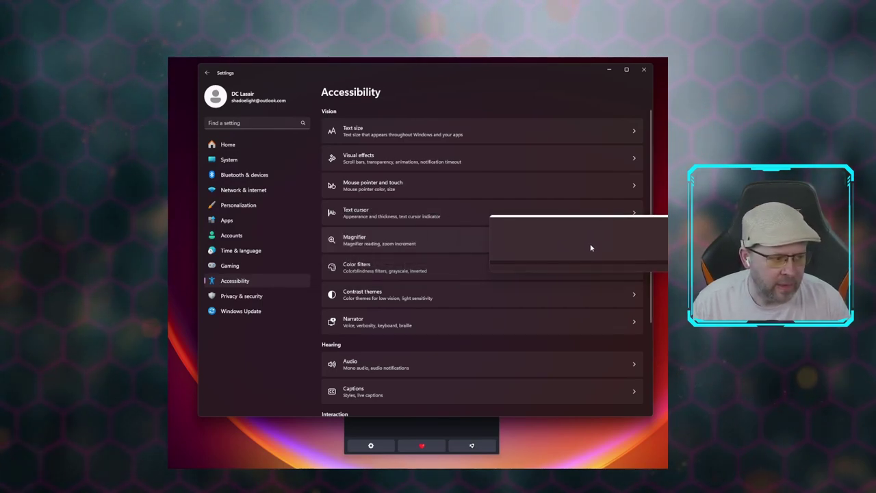
left_click(633, 241)
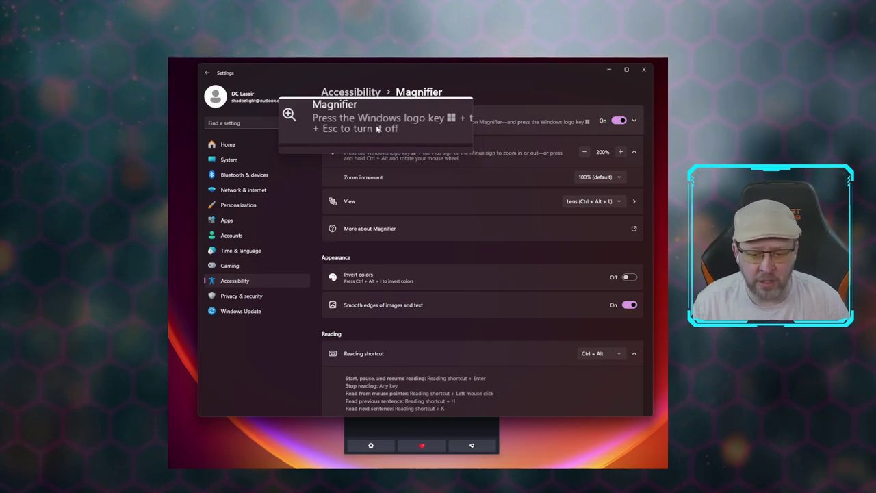
- Turn Magnifier off and back on, and move its control bar clear of the zoom settings
key("super+Escape")
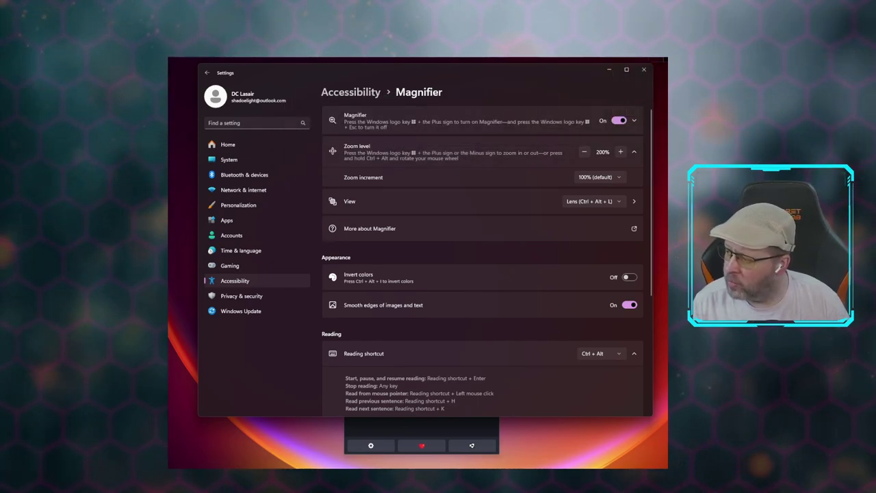
key("super+plus")
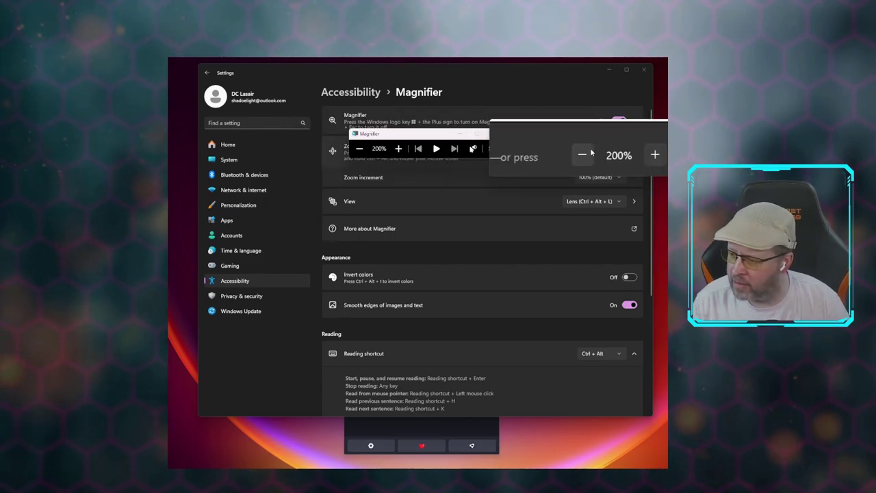
left_click_drag(411, 133, 636, 68)
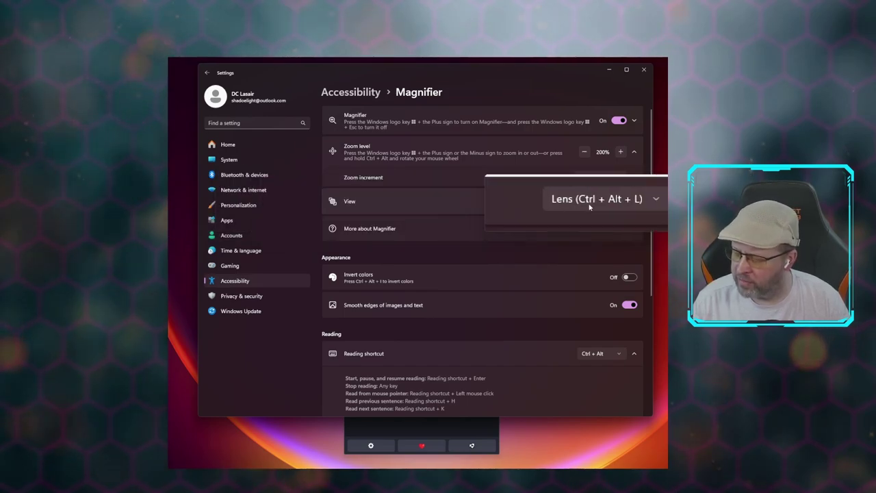
- Open Magnifier's View settings and examine the available views, keeping Lens selected
left_click(636, 201)
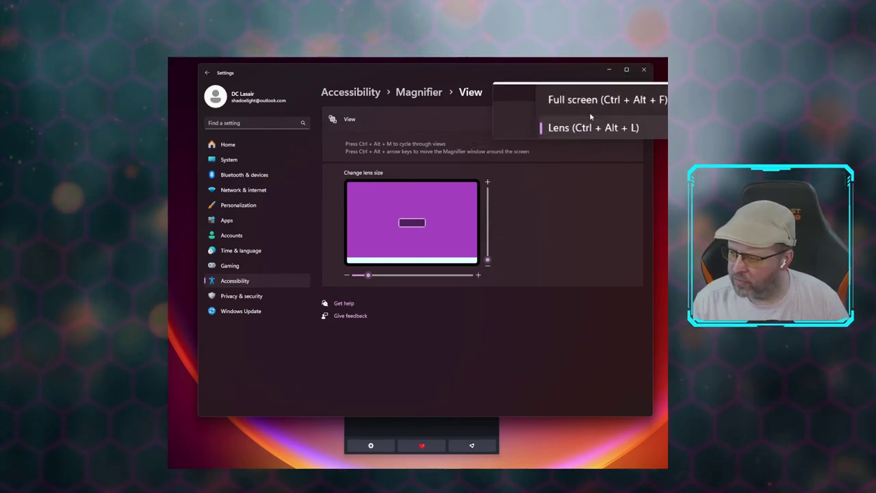
left_click(462, 120)
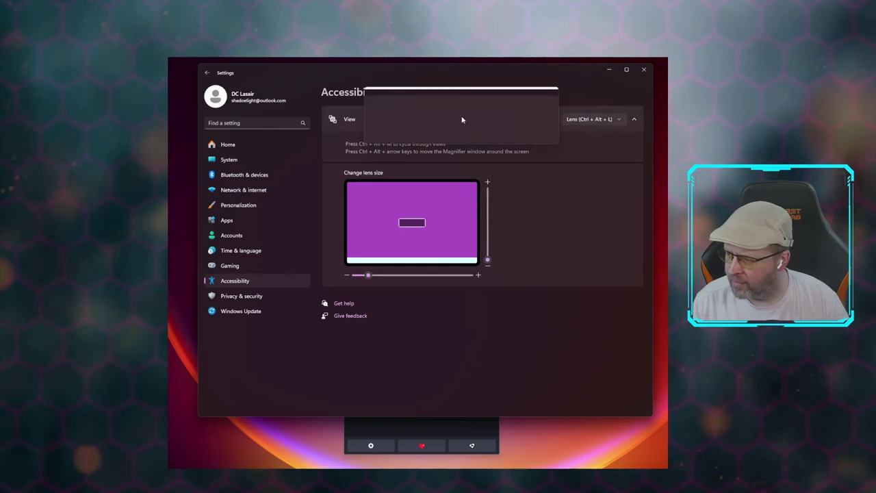
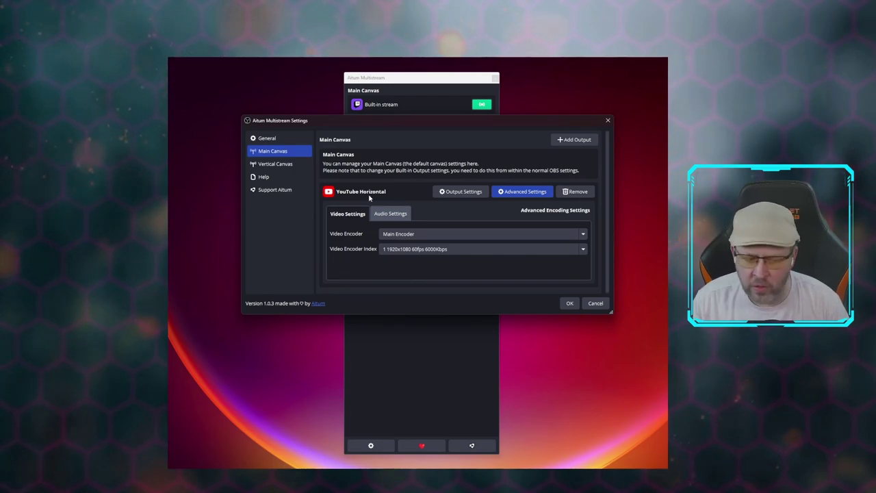
- In Aitum Multistream, examine the services available for a new Main Canvas output and the YouTube Horizontal output's settings
left_click(563, 142)
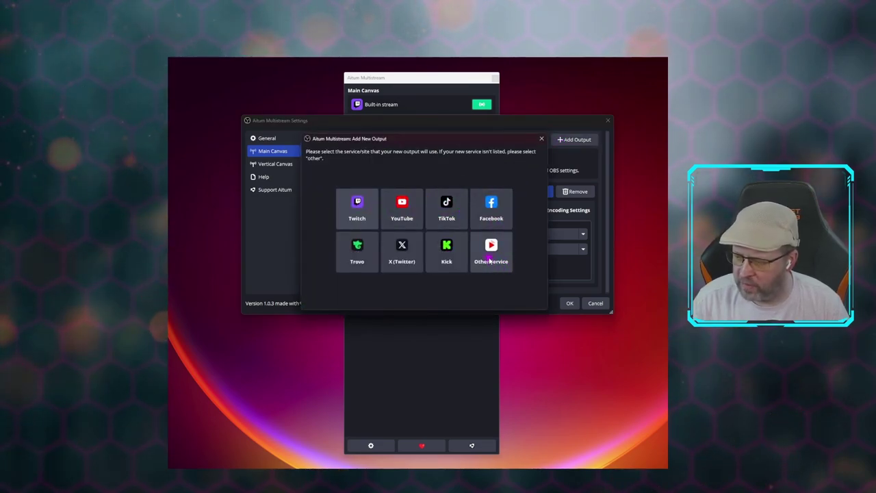
left_click(401, 205)
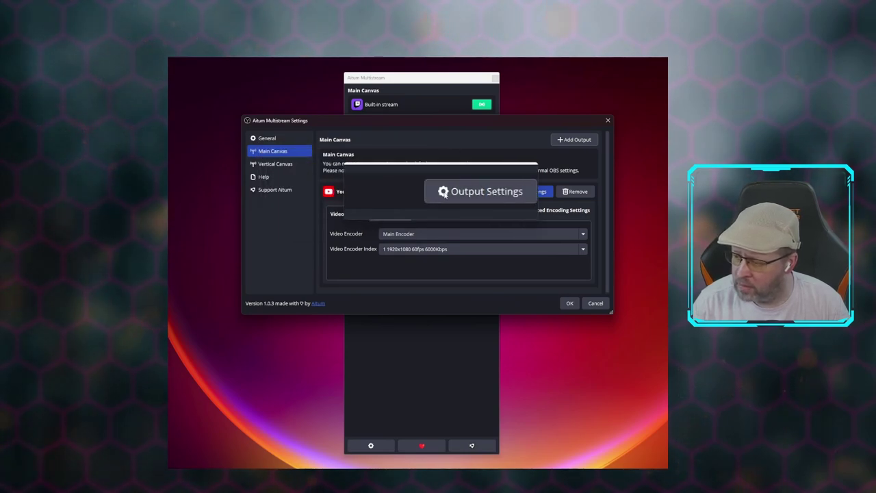
left_click(462, 194)
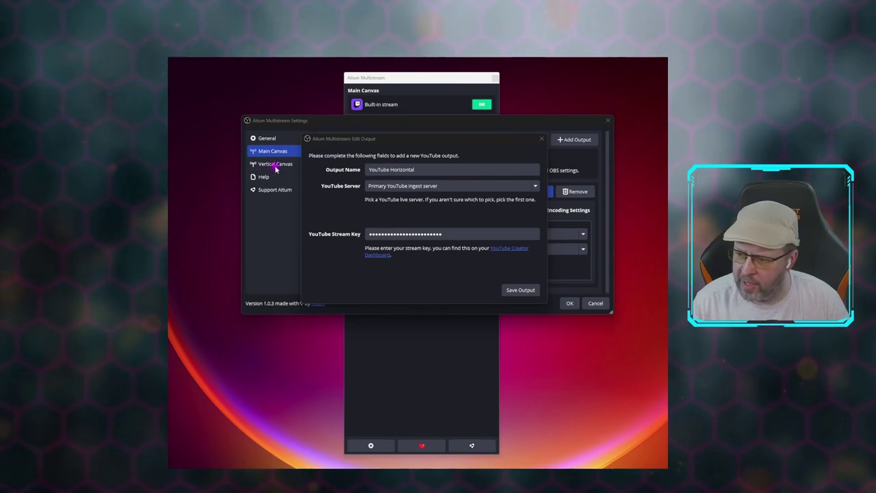
left_click(521, 291)
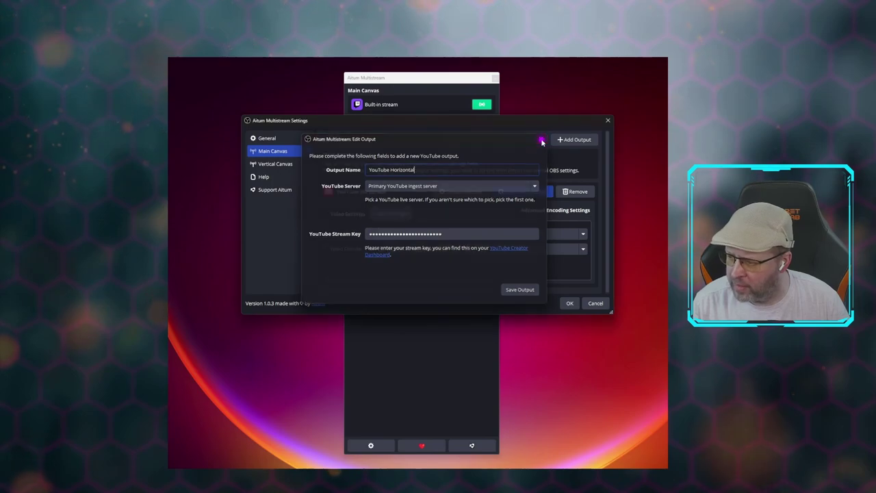
left_click(541, 138)
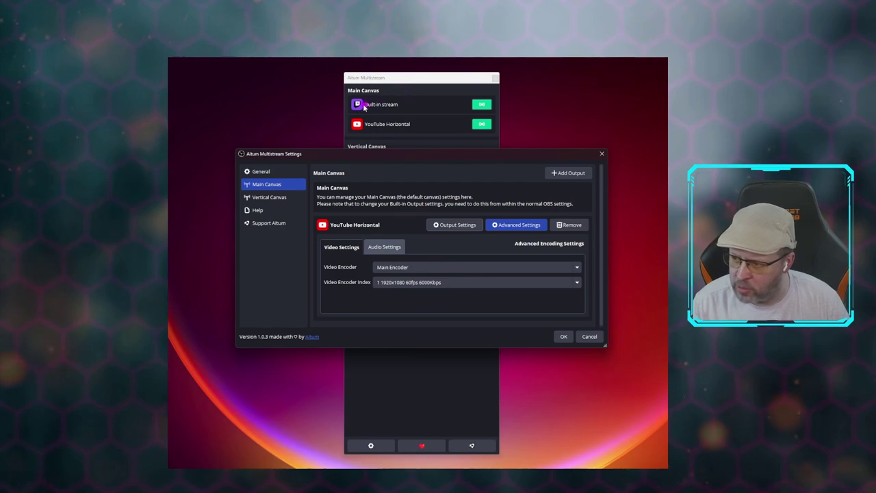
- Examine the YouTube Horizontal video encoder options, keeping Main Encoder and encoder index 1 1920x1080 60fps 6000Kbps
left_click(418, 269)
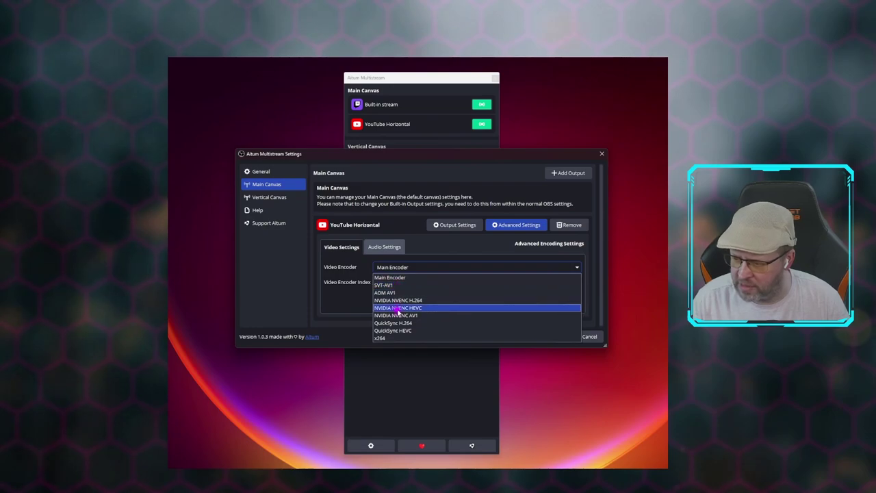
left_click(414, 268)
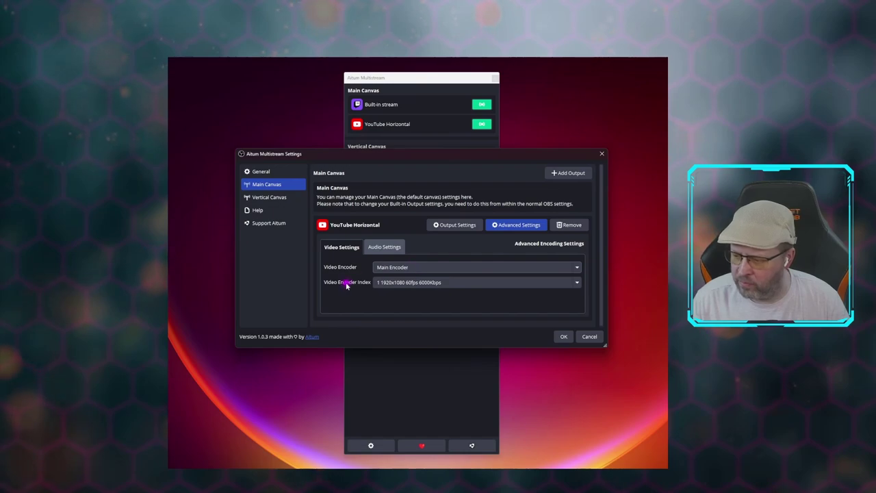
left_click(480, 283)
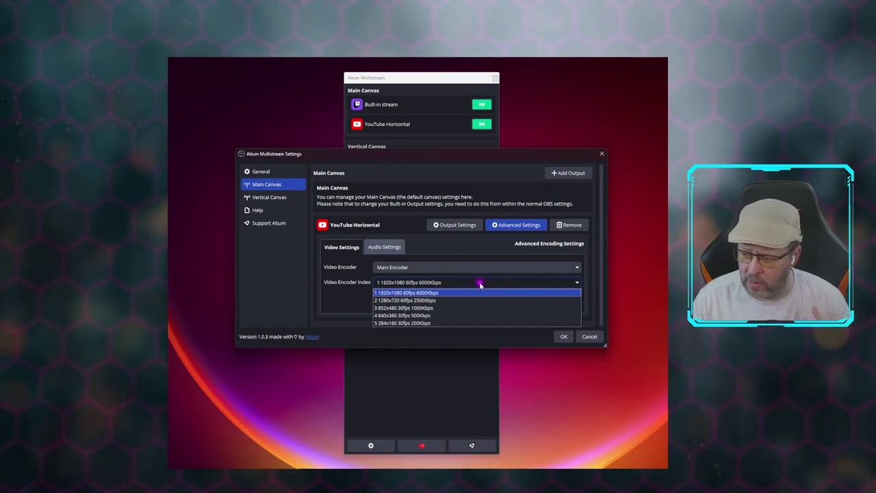
left_click(433, 292)
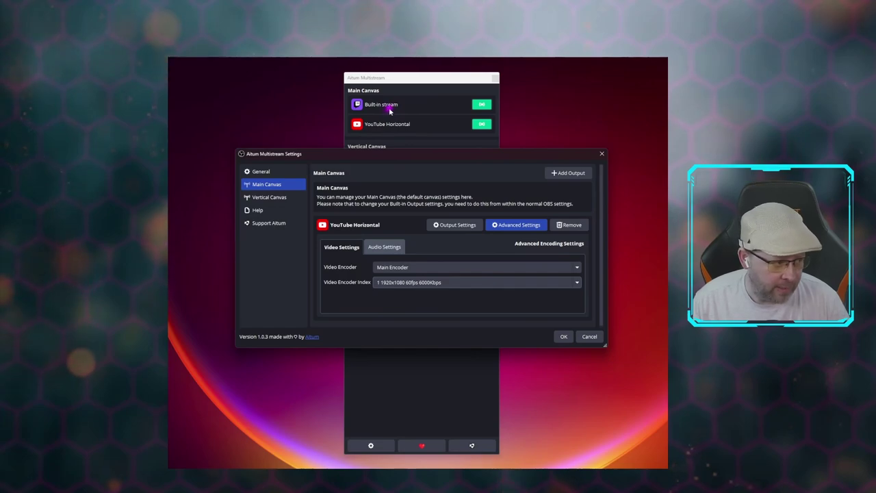
- Examine the YouTube Horizontal audio settings, keeping Track 1 as the audio track, and close the Multistream settings without saving
left_click(390, 247)
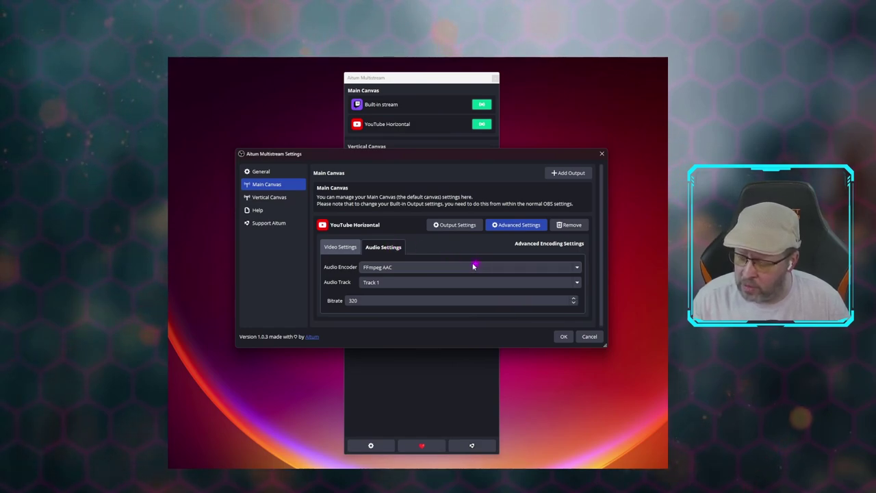
left_click(408, 285)
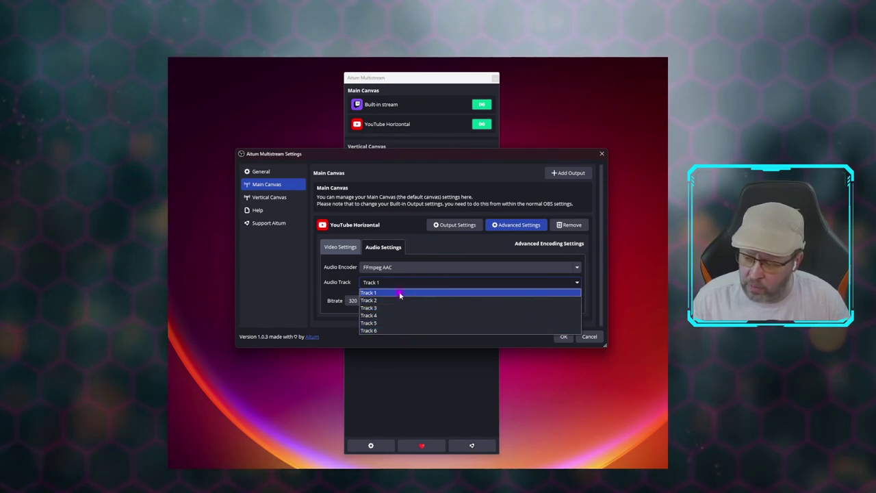
left_click(400, 293)
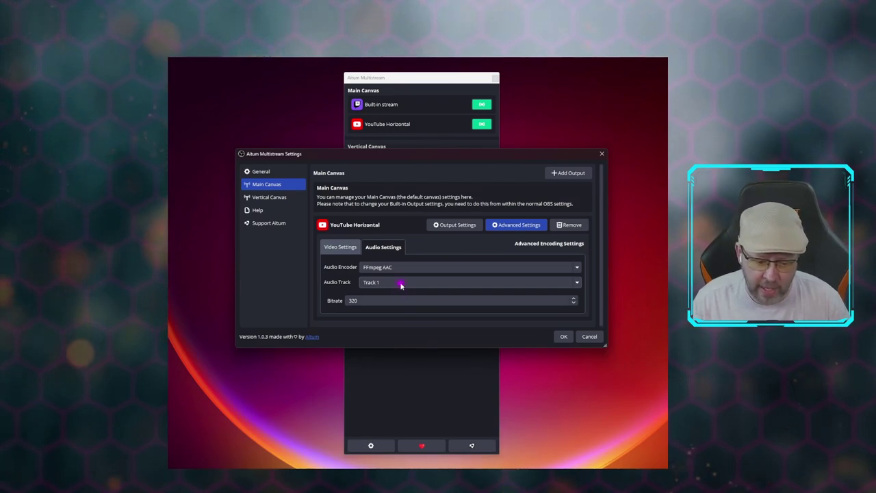
left_click(401, 283)
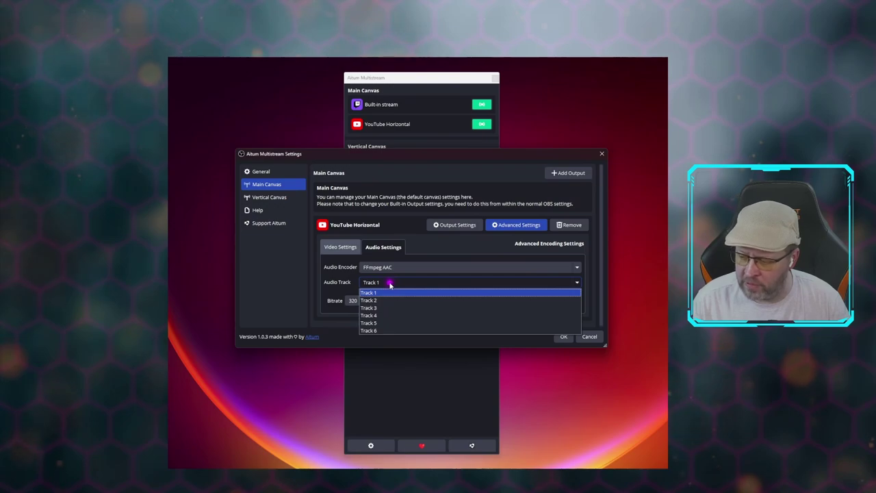
left_click(389, 290)
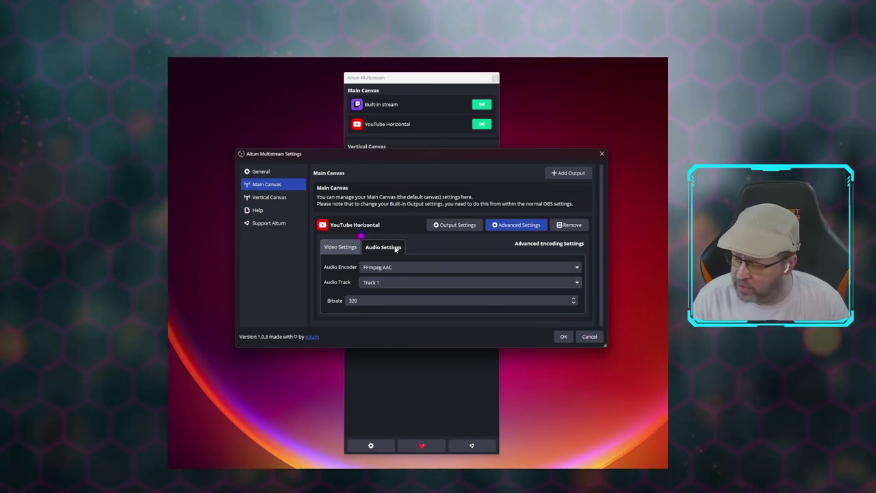
left_click(589, 336)
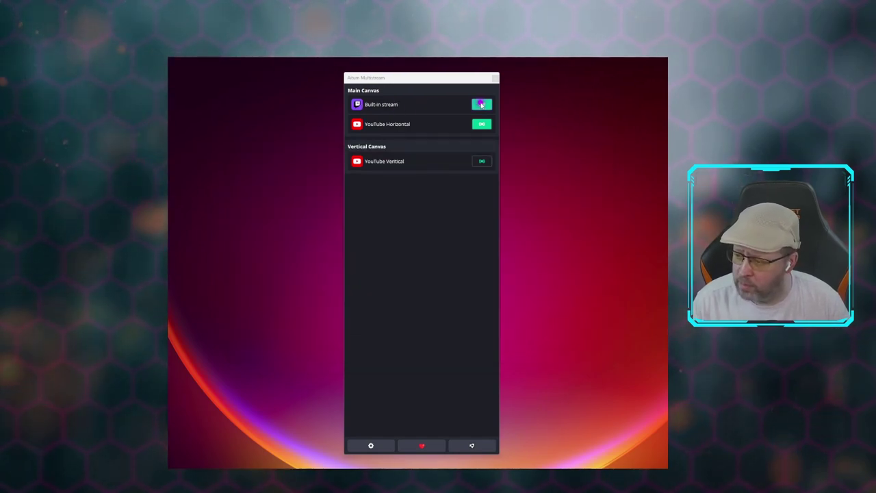
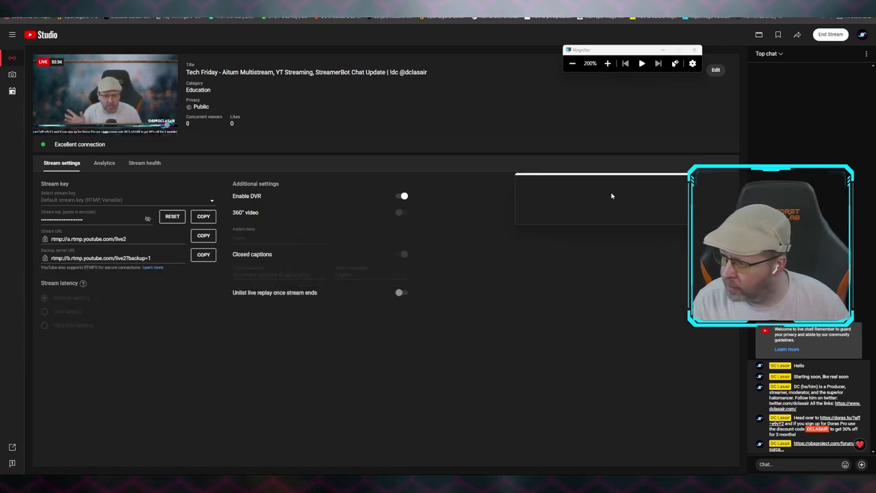
- Open the live stream's details for editing in YouTube Studio and turn Magnifier off
left_click(668, 45)
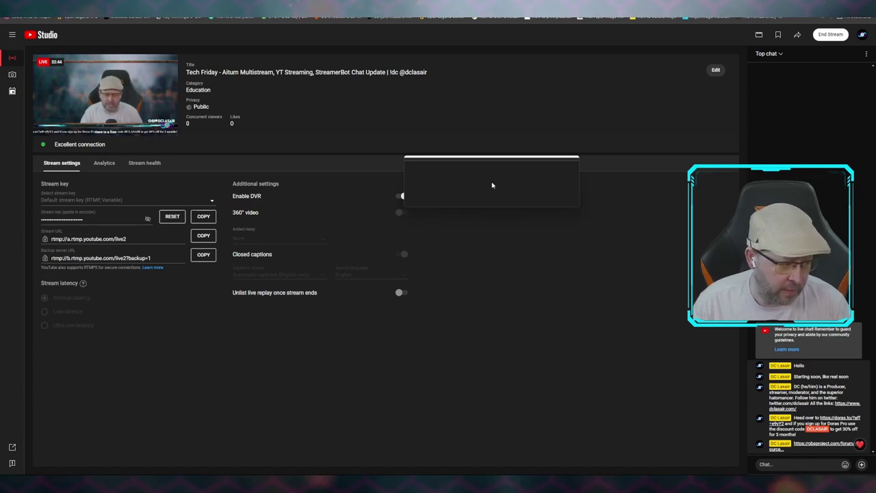
left_click(716, 72)
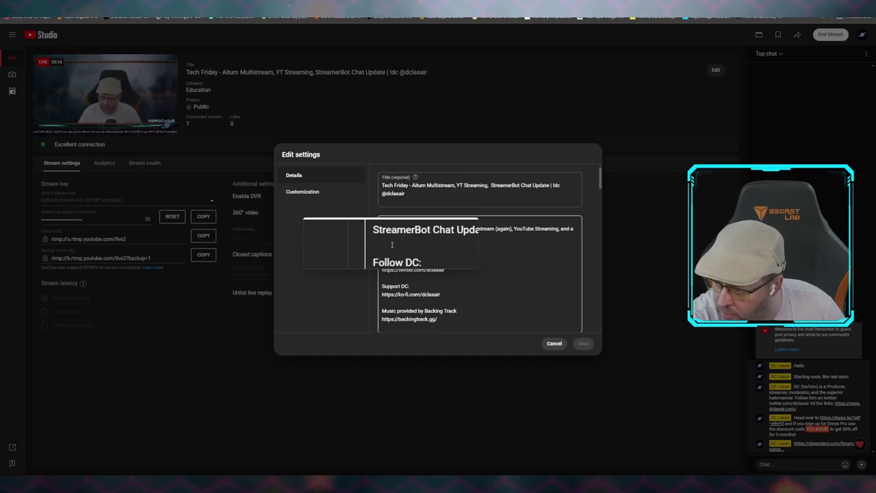
key("super+Escape")
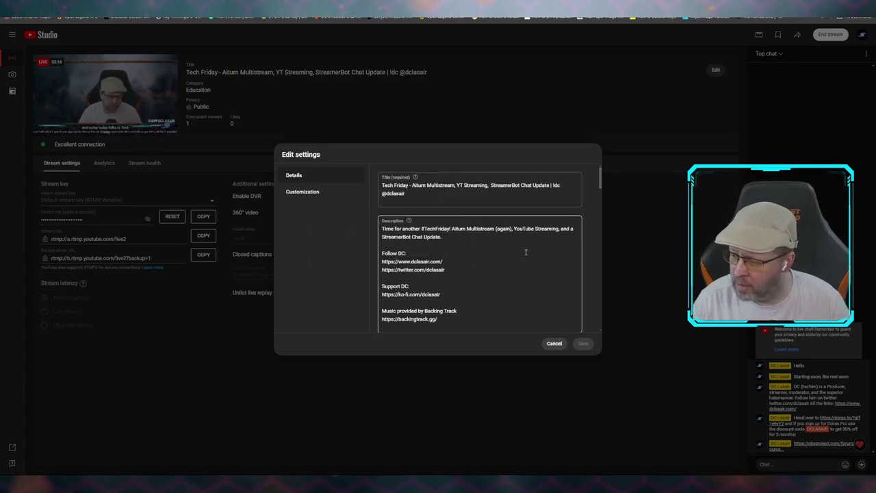
- Examine the live stream's details, from title and description through category, thumbnail, altered content, automatic features and tags to the license
left_click_drag(601, 178, 601, 208)
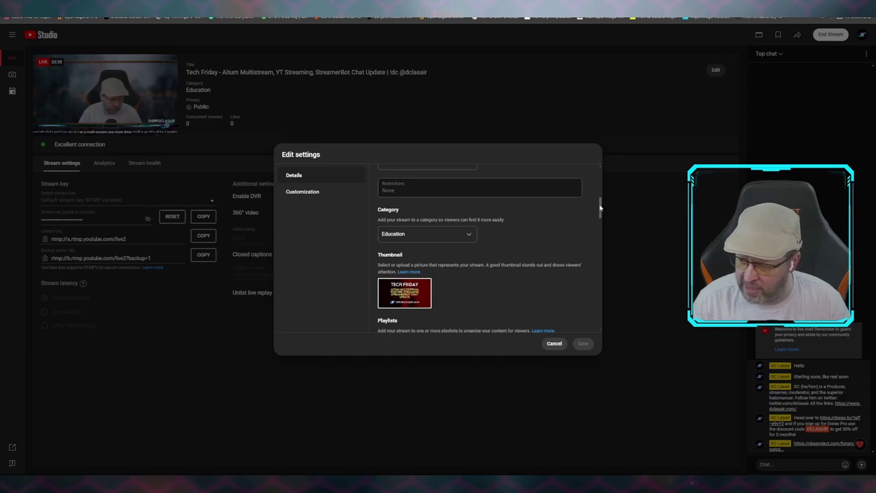
left_click_drag(600, 207, 600, 213)
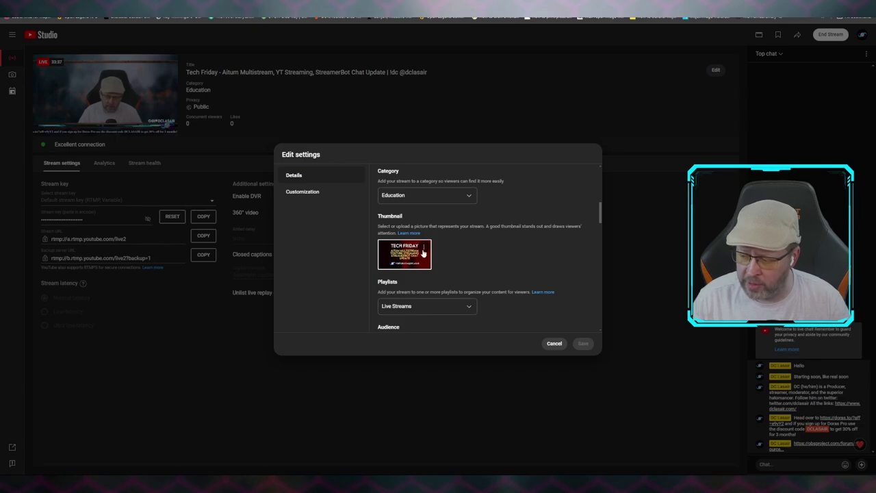
left_click_drag(600, 208, 601, 254)
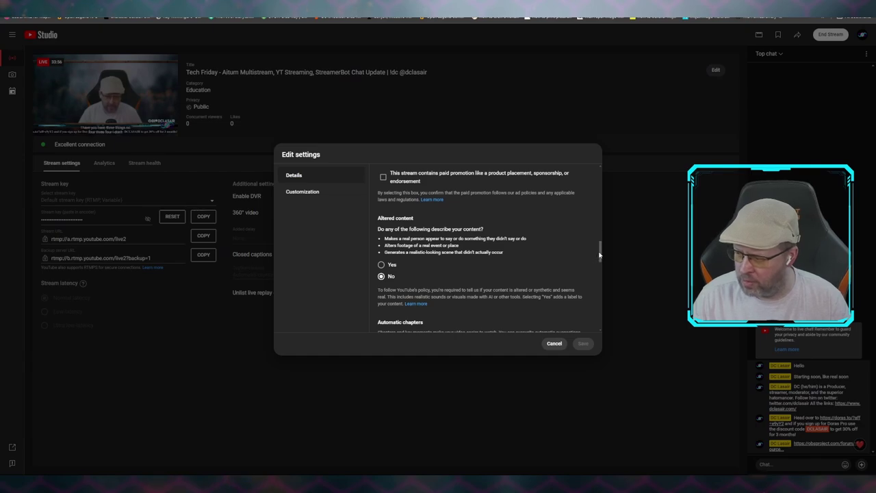
left_click_drag(599, 256, 600, 269)
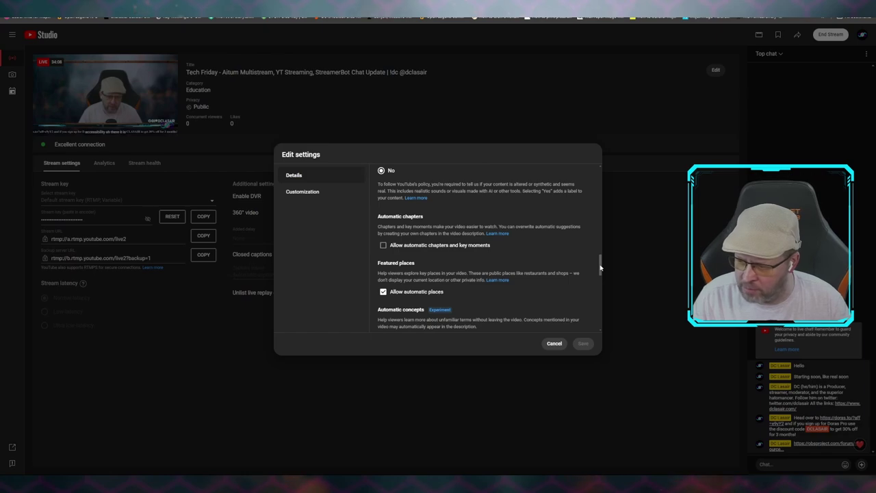
scroll(600, 267, "down", 1)
scroll(598, 269, "down", 1)
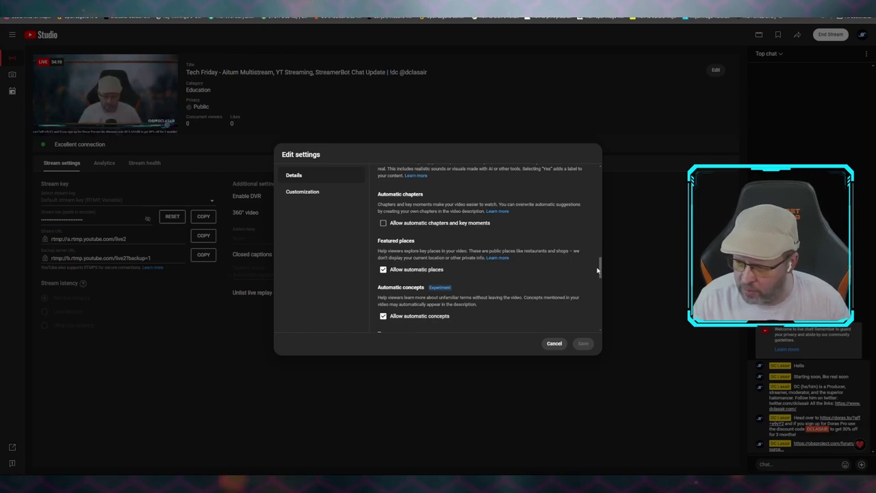
scroll(598, 269, "down", 3)
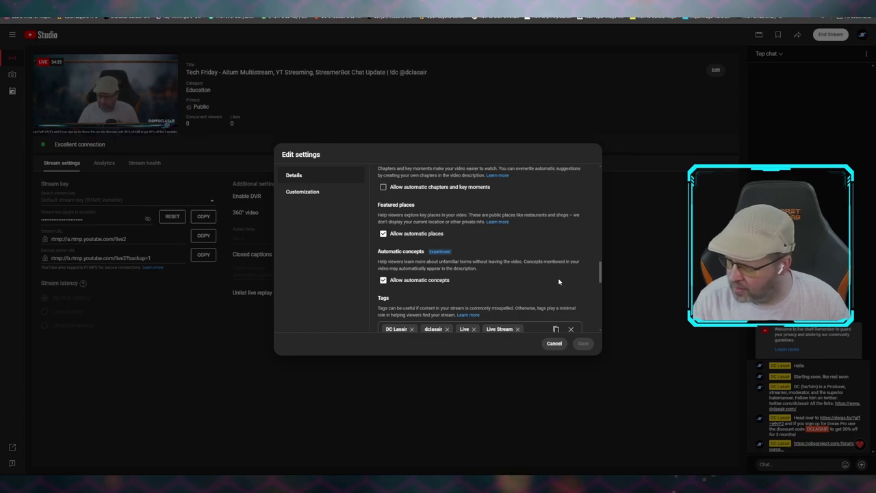
scroll(599, 271, "down", 1)
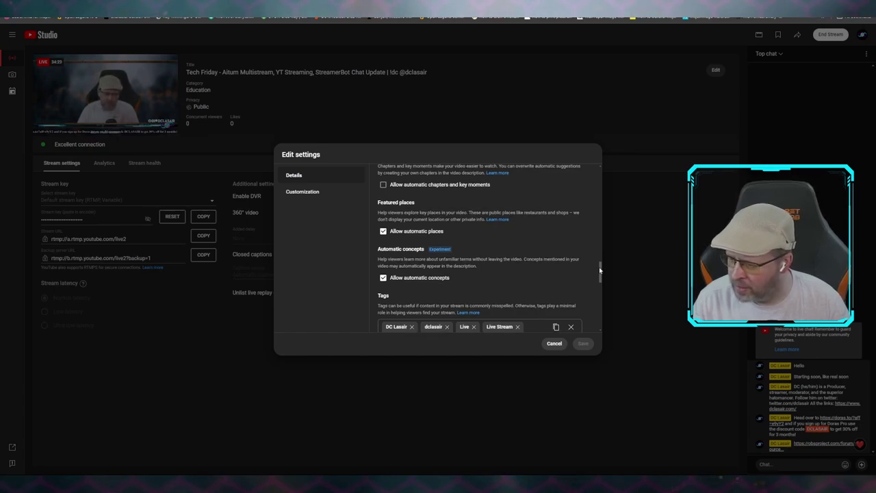
left_click_drag(599, 271, 601, 301)
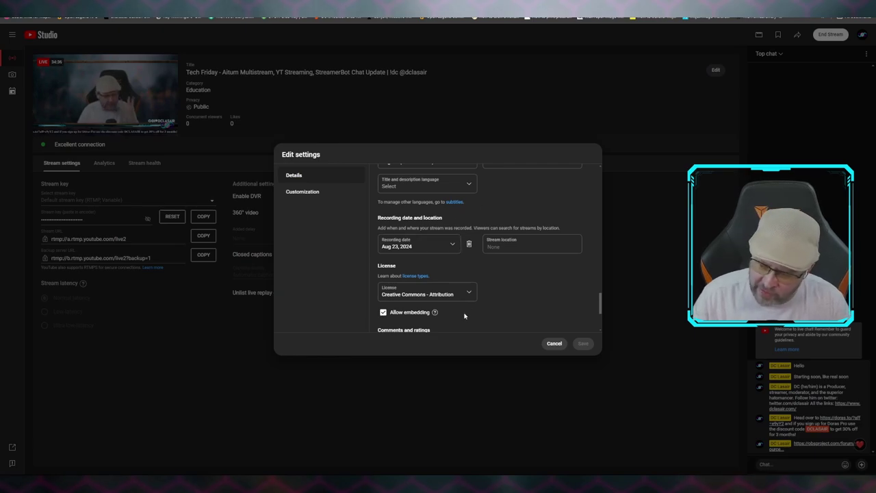
- Examine the license and comment settings, keeping Creative Commons - Attribution as the license, and close the stream's edit settings without saving
scroll(575, 219, "up", 10)
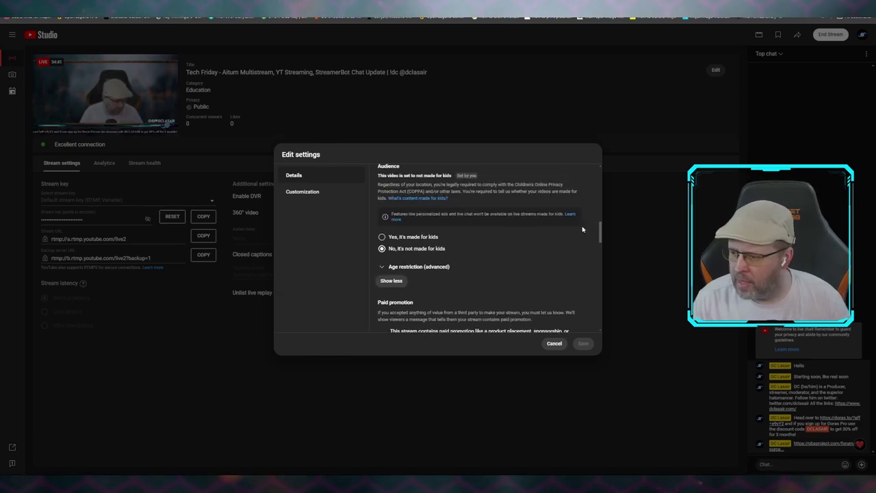
scroll(576, 202, "up", 8)
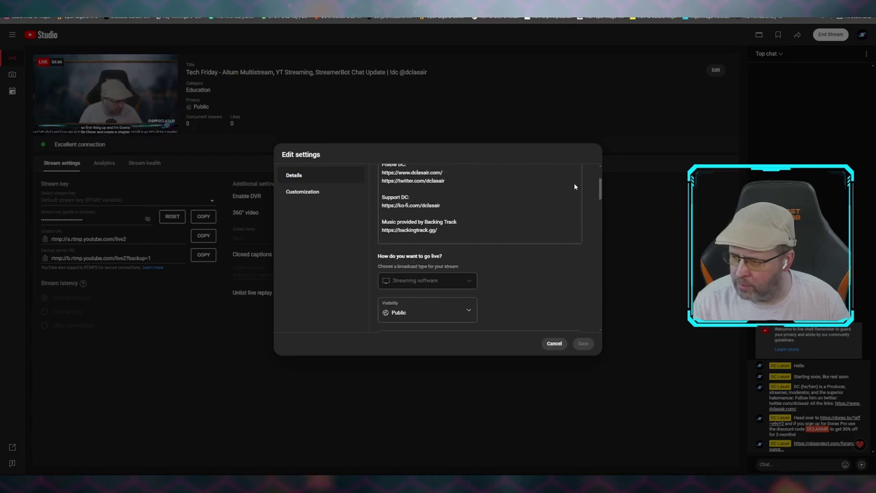
left_click_drag(600, 180, 599, 306)
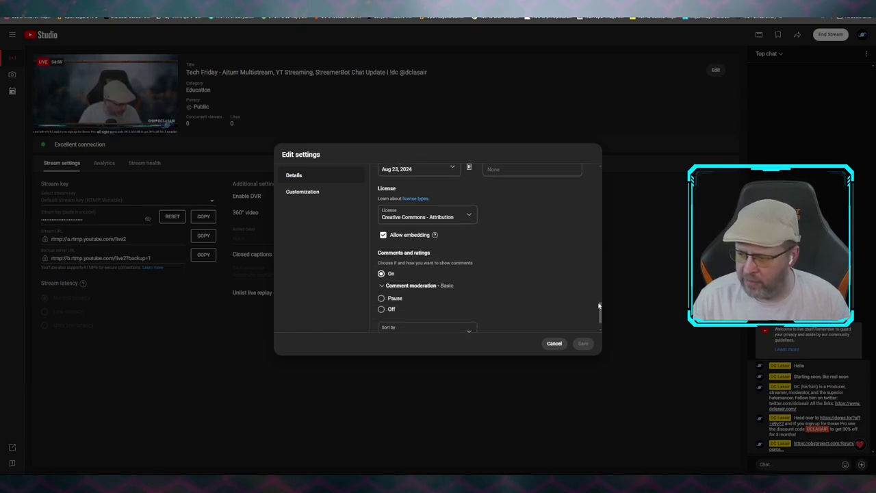
left_click(464, 217)
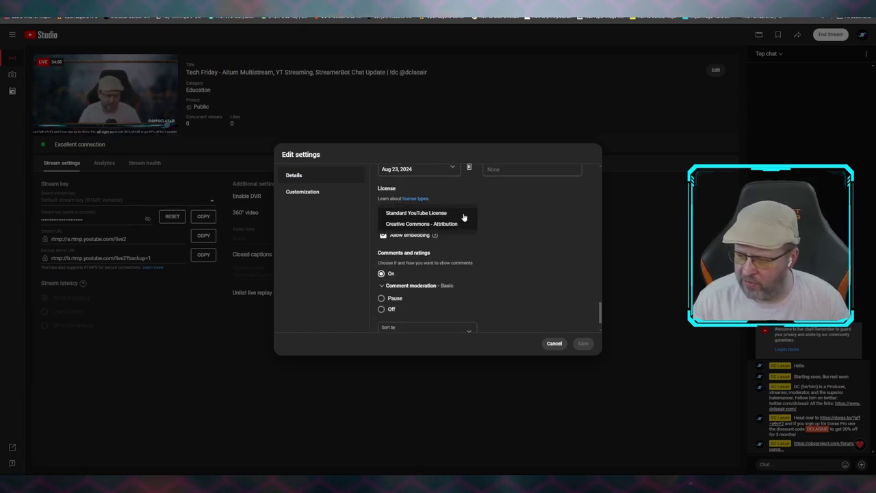
left_click(453, 224)
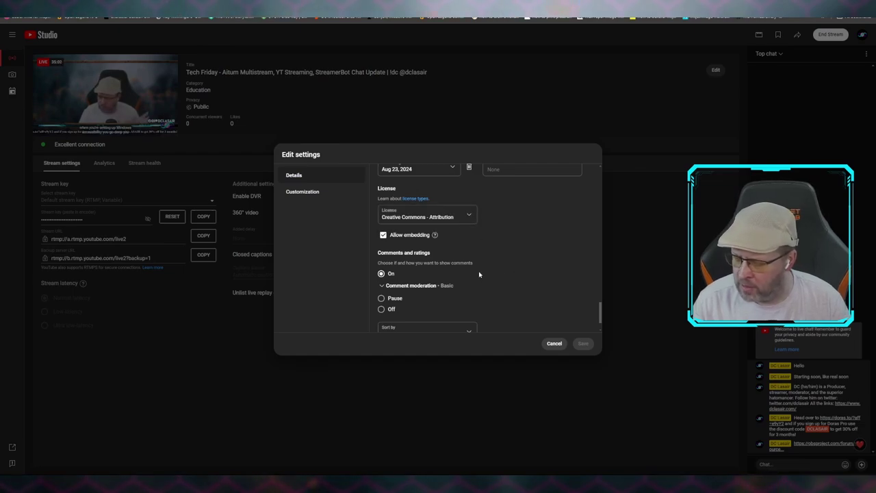
scroll(599, 321, "down", 1)
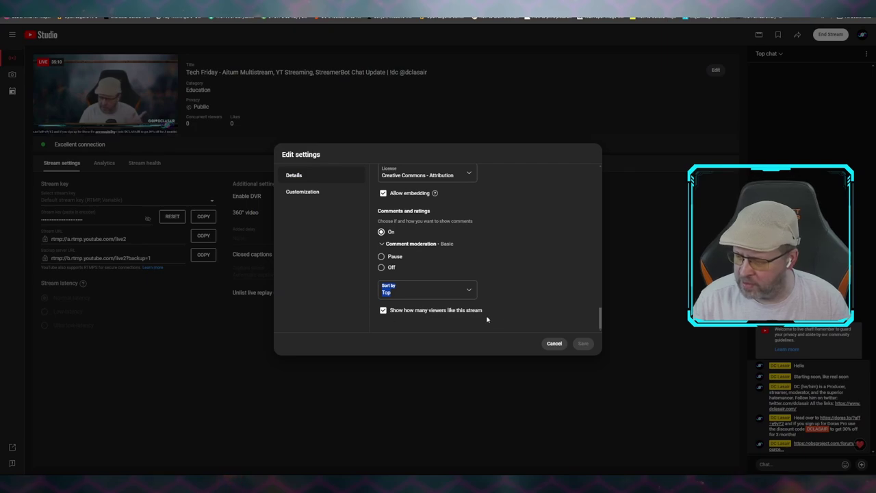
left_click(554, 343)
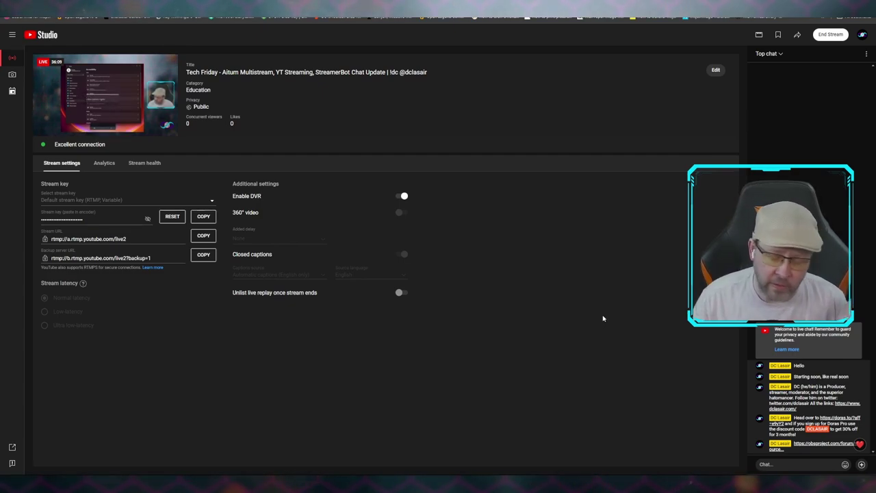
- View the livestream's sharing options and video link, and close them
left_click(797, 36)
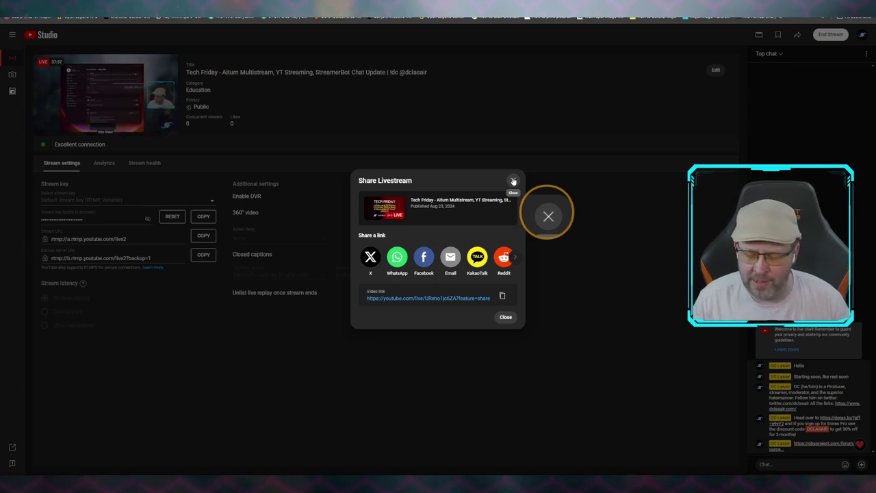
left_click(513, 181)
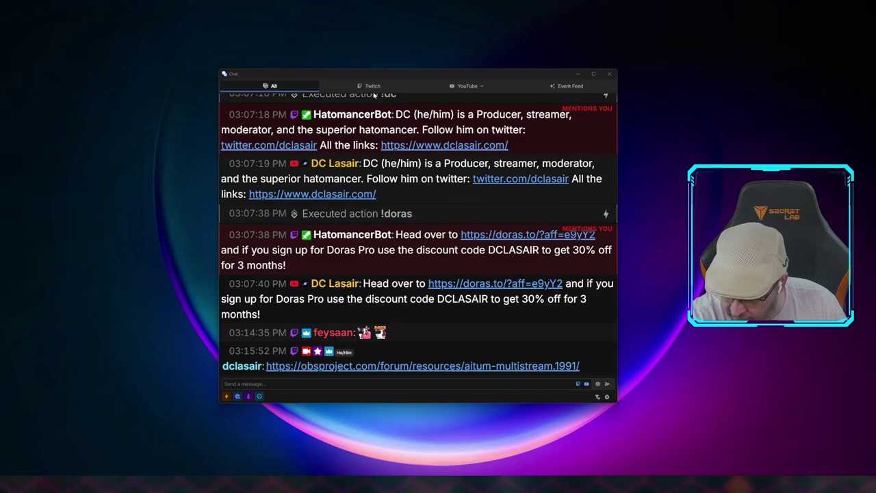
- Turn Magnifier on over the Streamer.bot chat window and run the website quick action for !dc
key("super+plus")
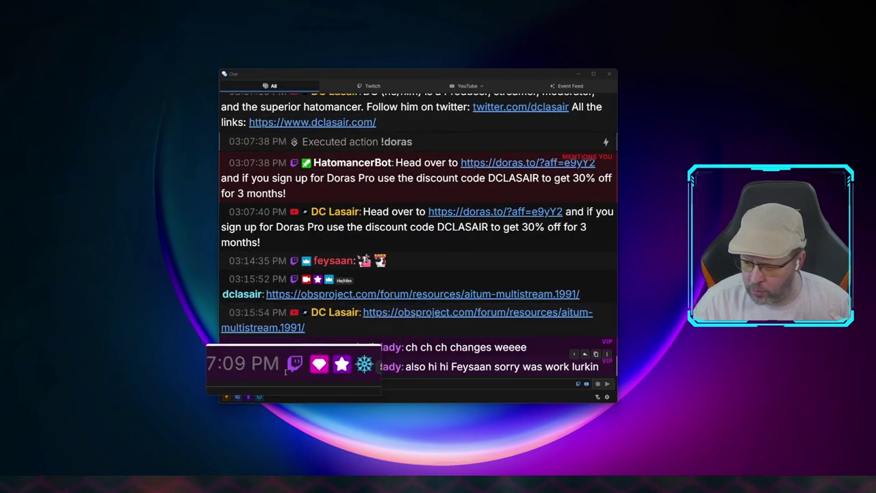
left_click(241, 384)
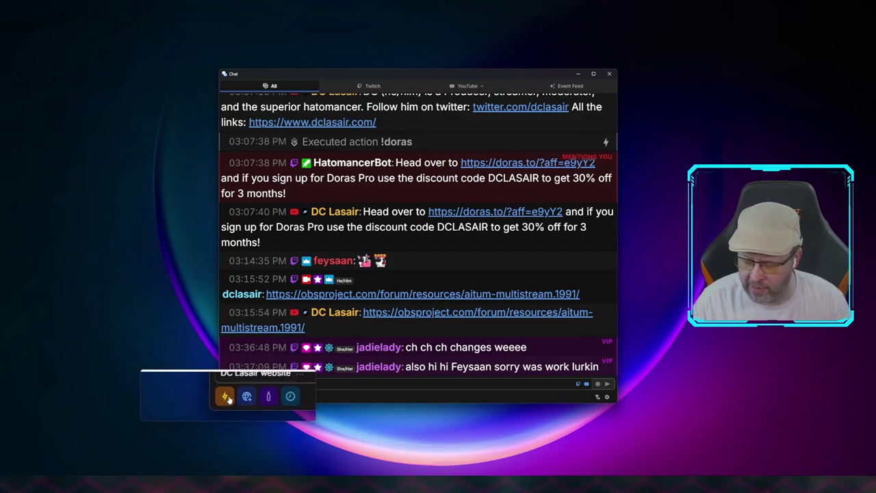
left_click(225, 396)
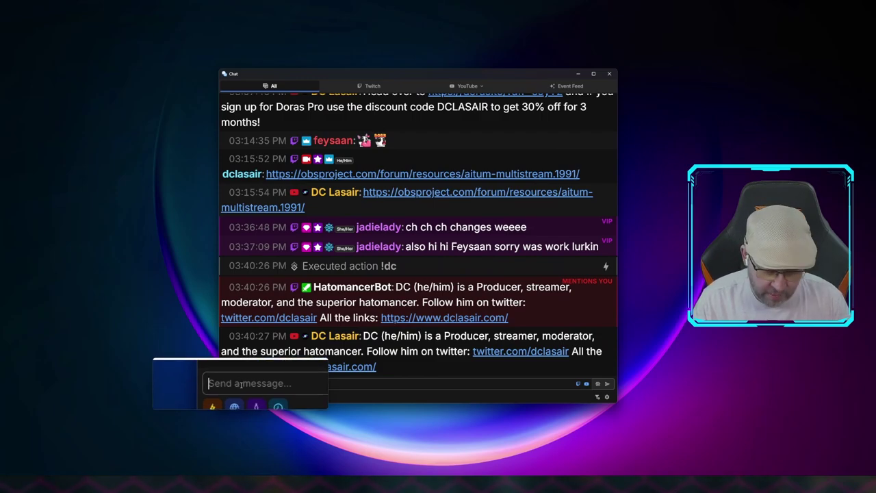
- Send the !dc command as a message in the chat
type("!")
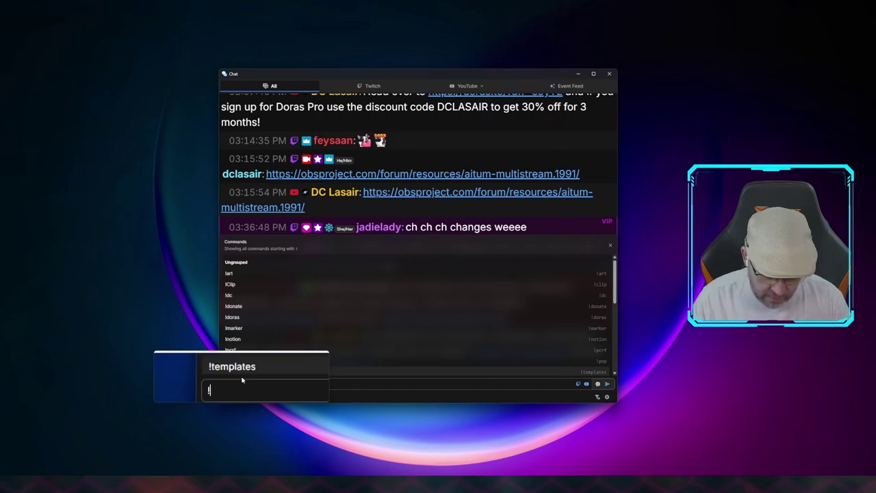
type("dc")
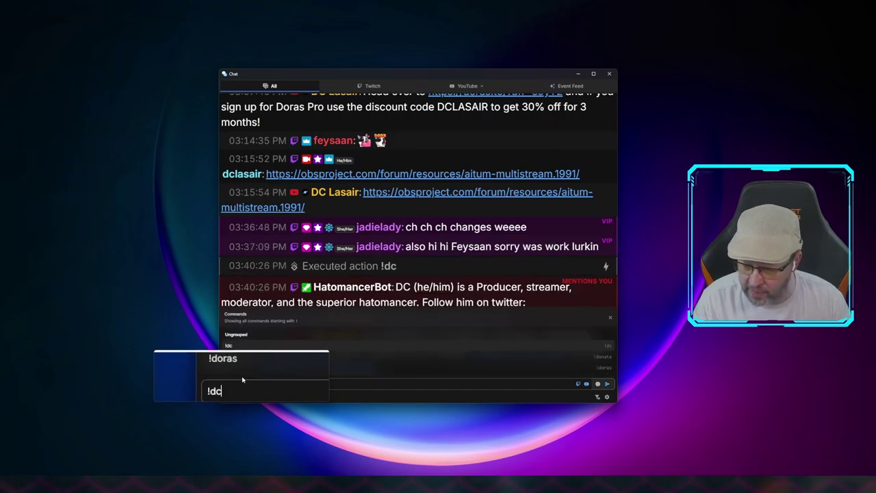
key("Return")
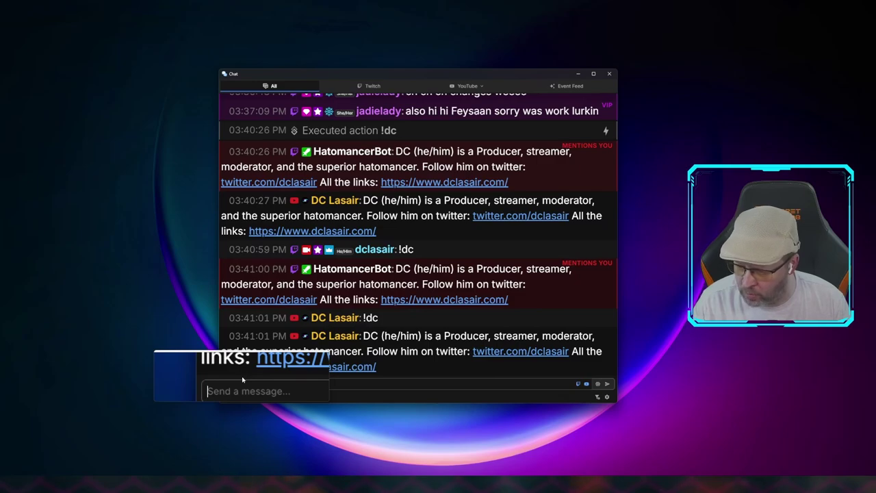
- Run the Pop and time quick actions in the chat window
type("!")
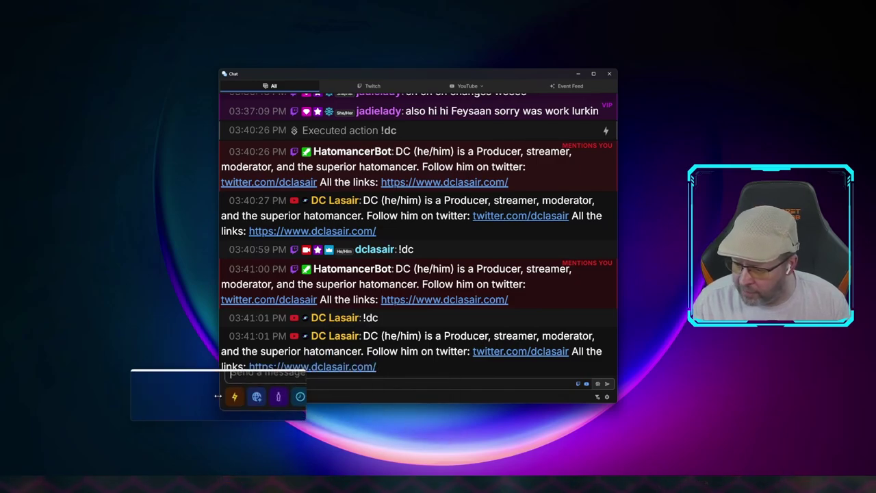
left_click(239, 397)
left_click(249, 399)
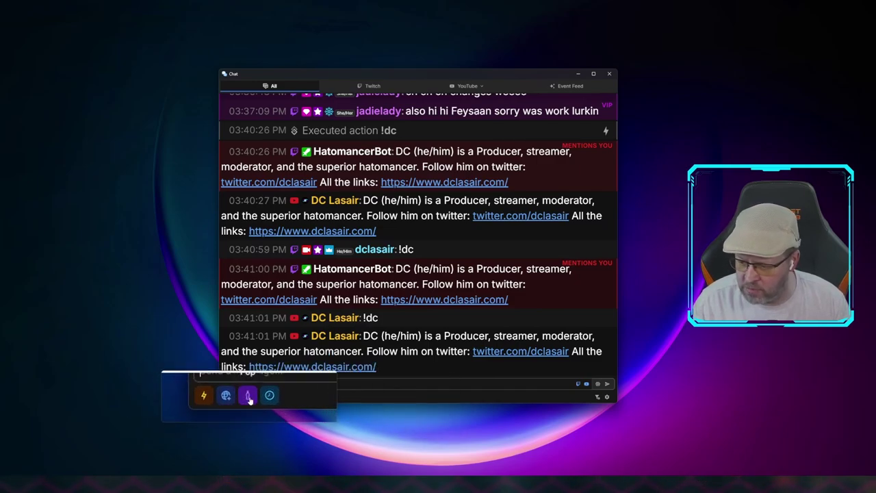
left_click(233, 397)
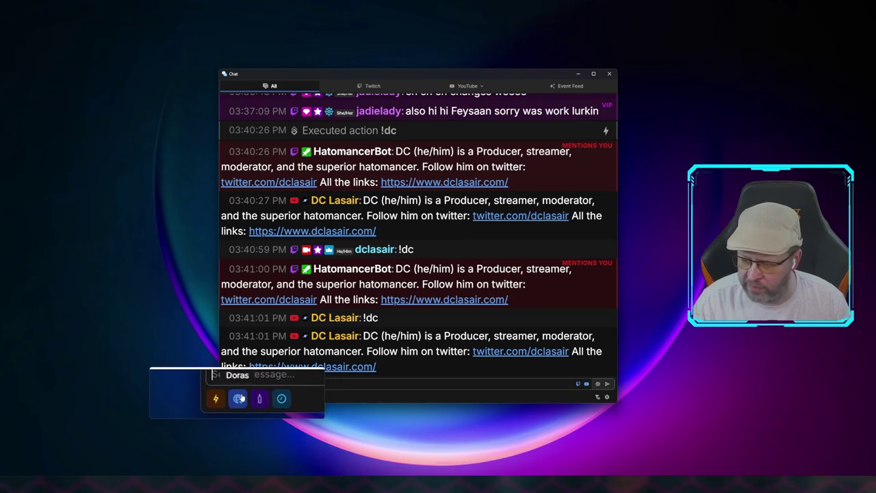
left_click(251, 398)
left_click(248, 398)
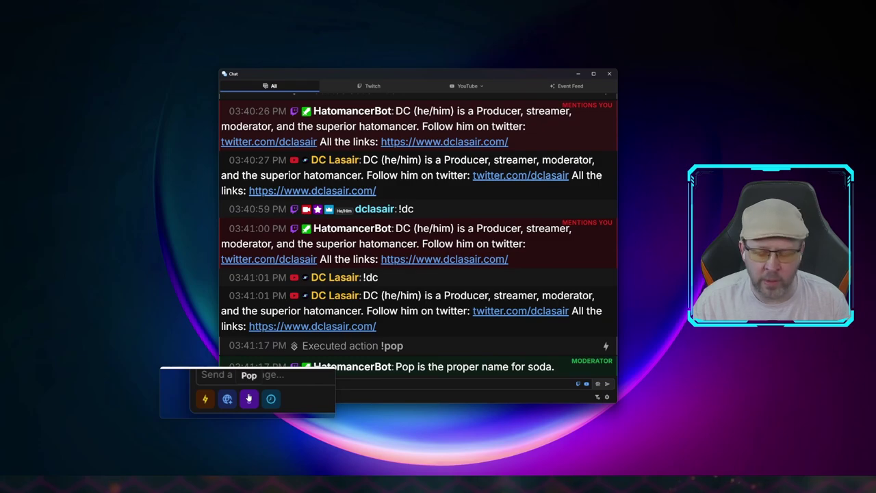
left_click(260, 398)
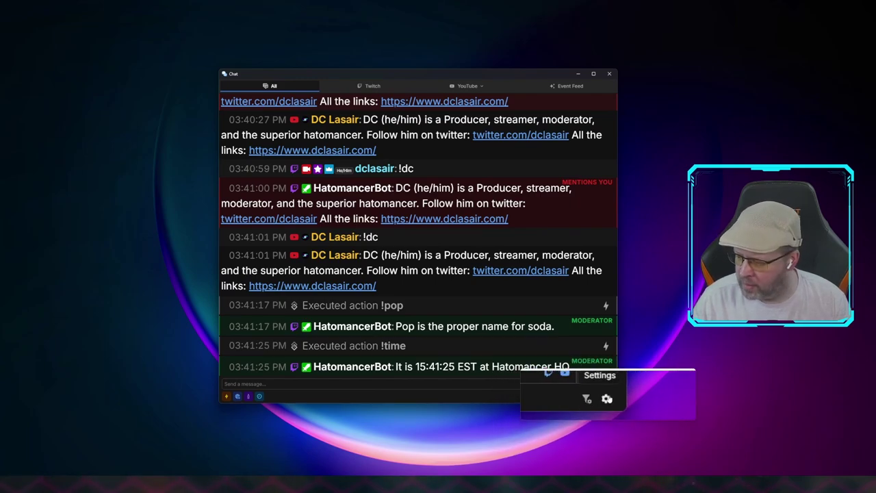
- Examine the Global Quick Actions configuration for the website action in the chat settings, and close the settings
left_click(607, 397)
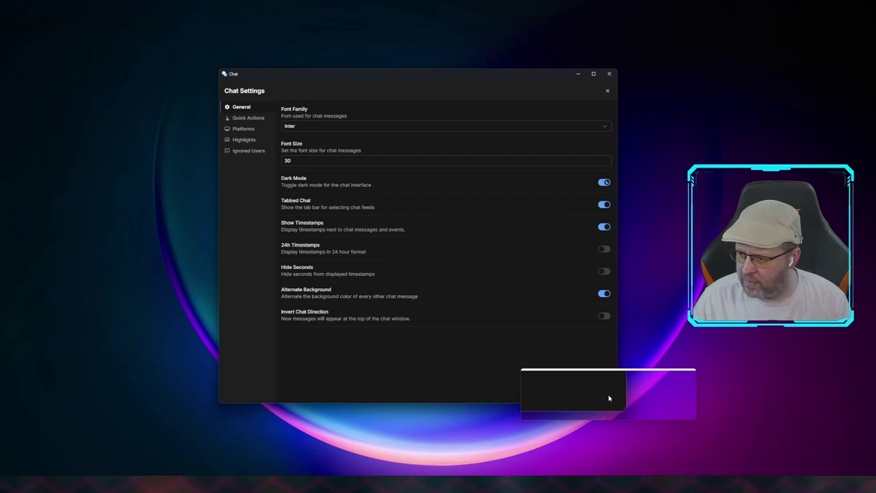
left_click(248, 121)
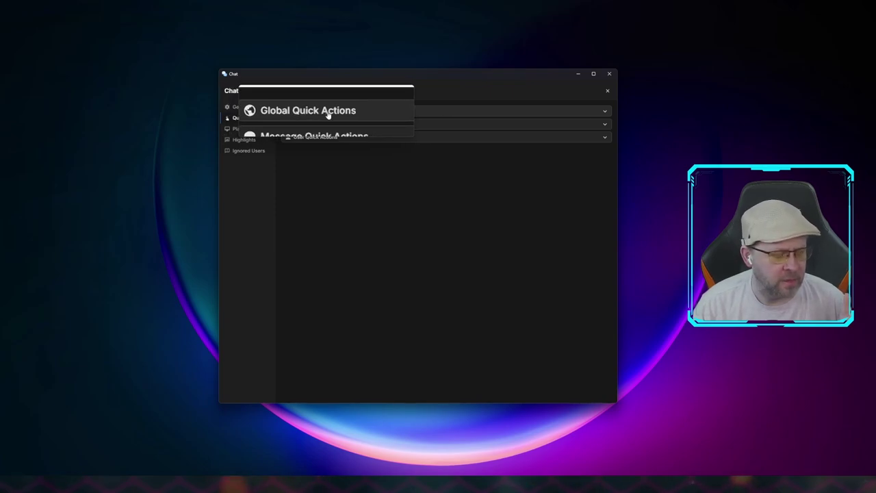
left_click(325, 112)
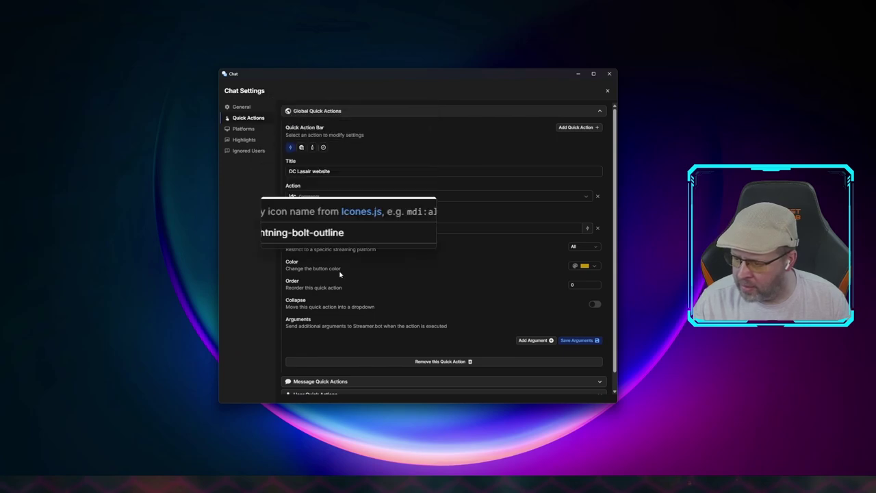
scroll(343, 320, "down", 1)
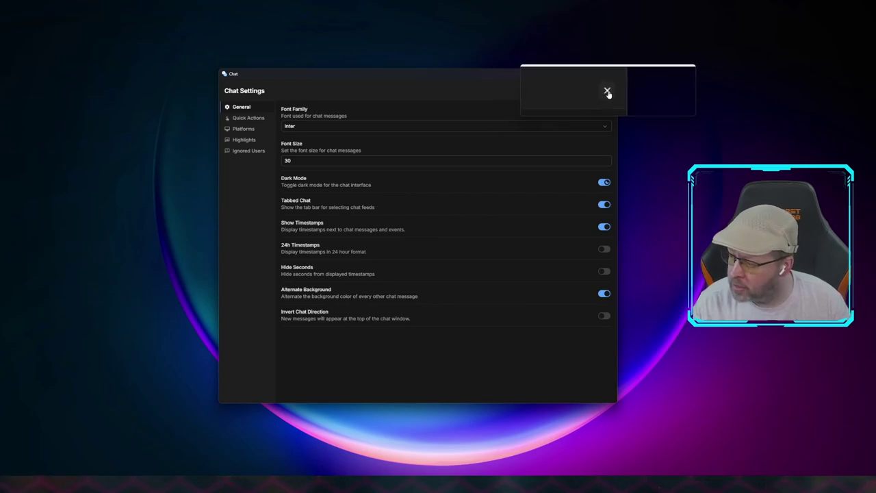
left_click(607, 91)
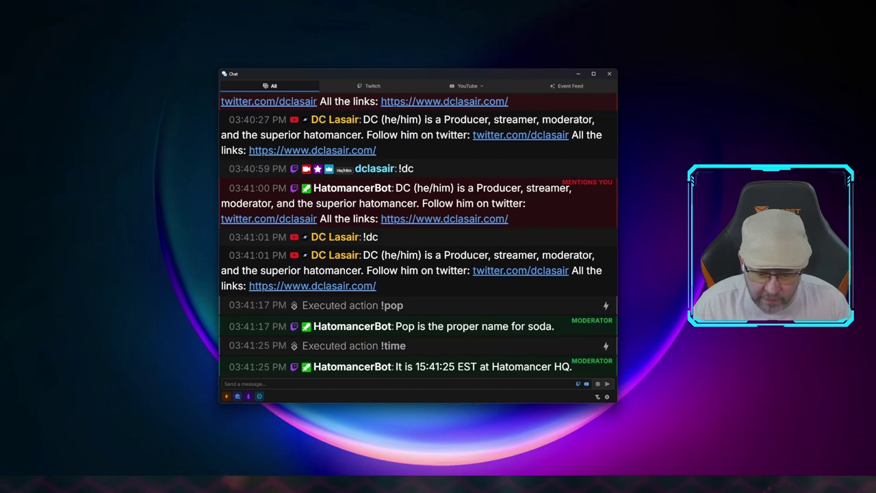
- Switch to the main Streamer.bot window, enlarge it, and show its list of commands
key("alt+Tab")
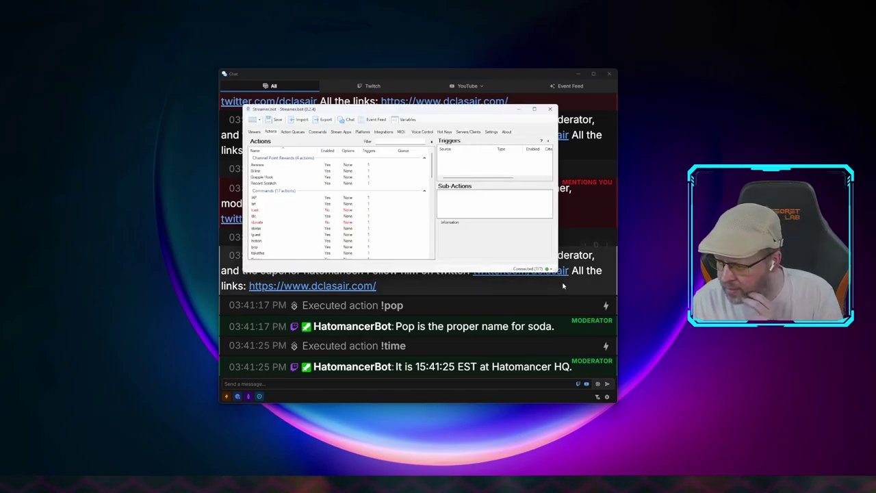
left_click_drag(557, 270, 674, 399)
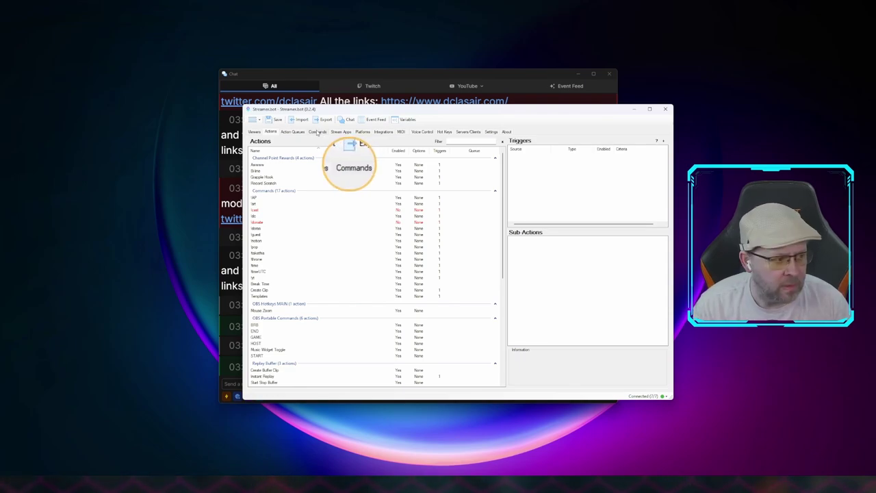
left_click(318, 131)
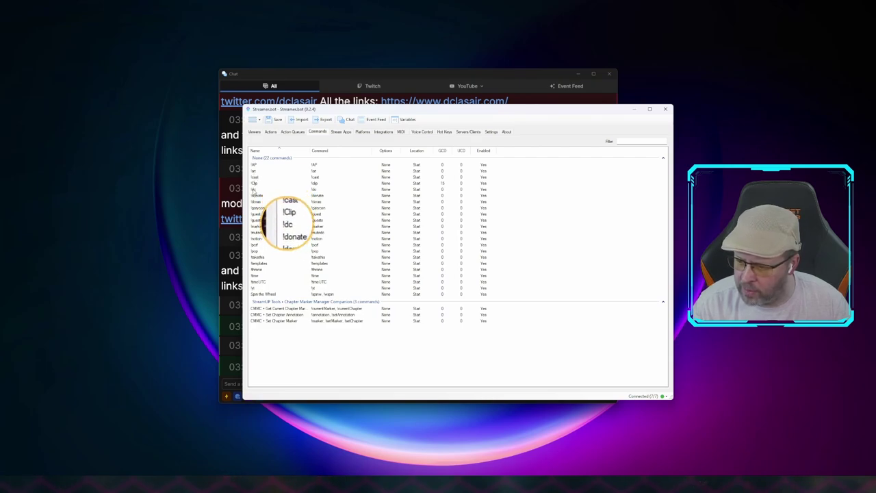
- Examine the !dc command's sources, options and permissions, close the command's settings, and return to the chat window
right_click(252, 190)
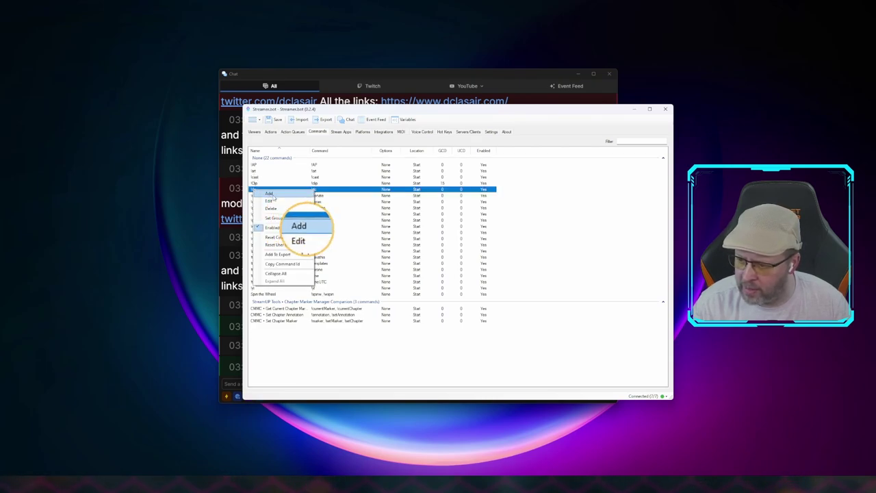
left_click(270, 201)
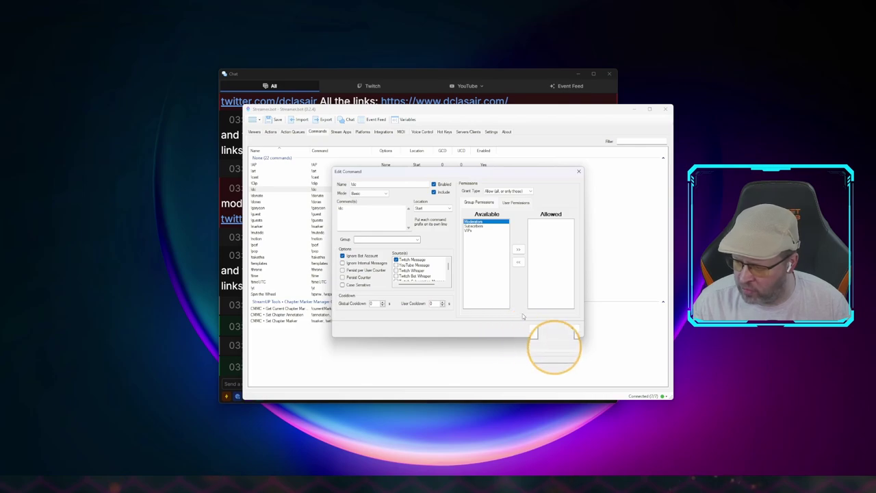
left_click(540, 329)
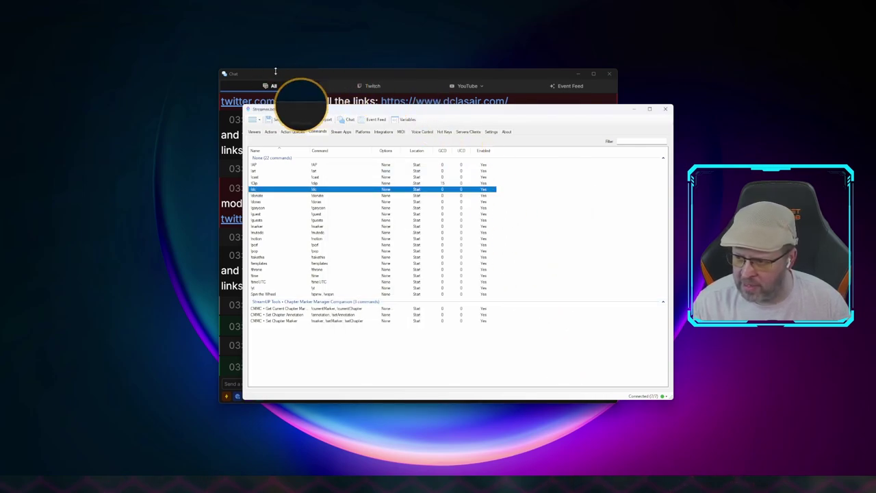
left_click(291, 77)
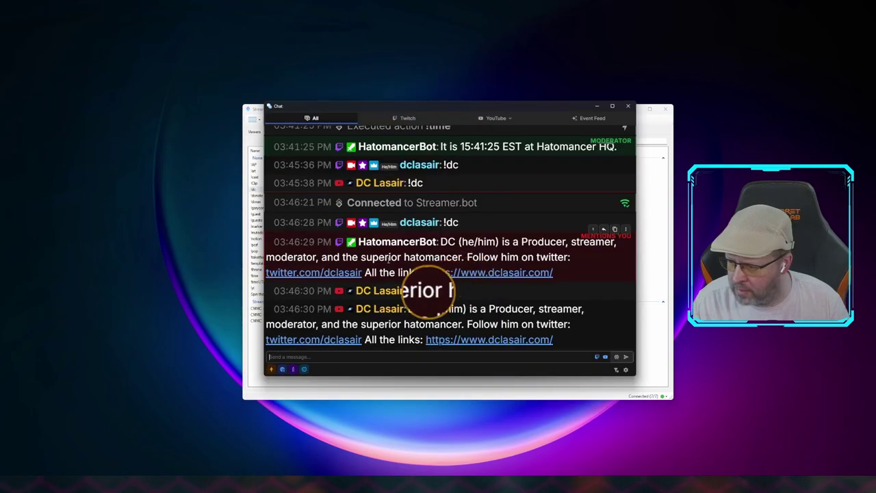